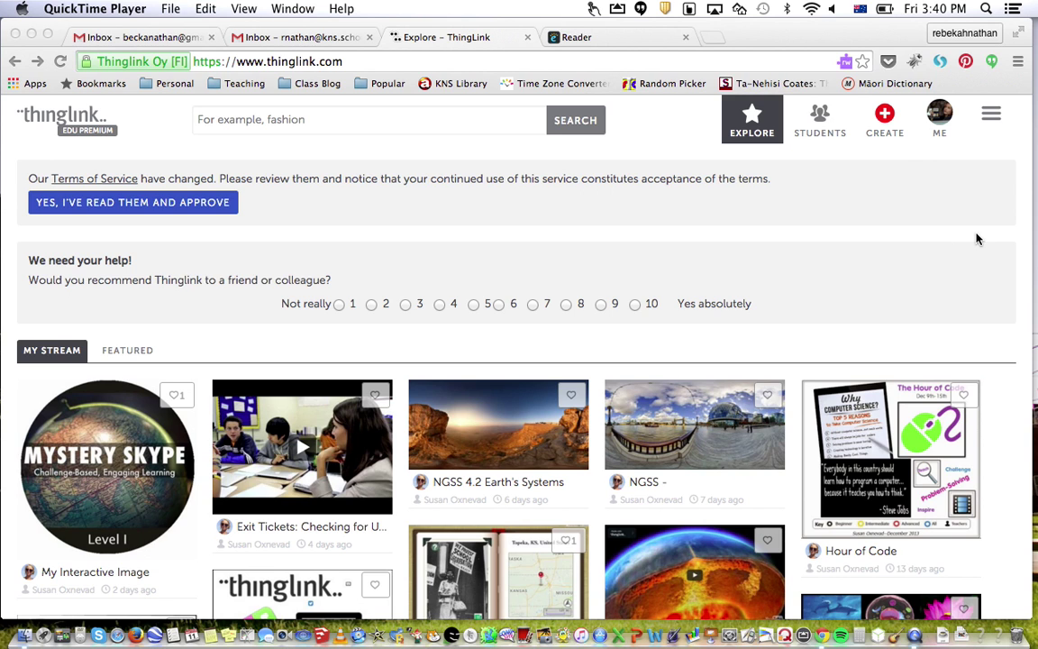
Go from the Explore stream to your own ThingLink profile using the Me avatar
{"action": "left_click", "coordinate": [939, 127]}
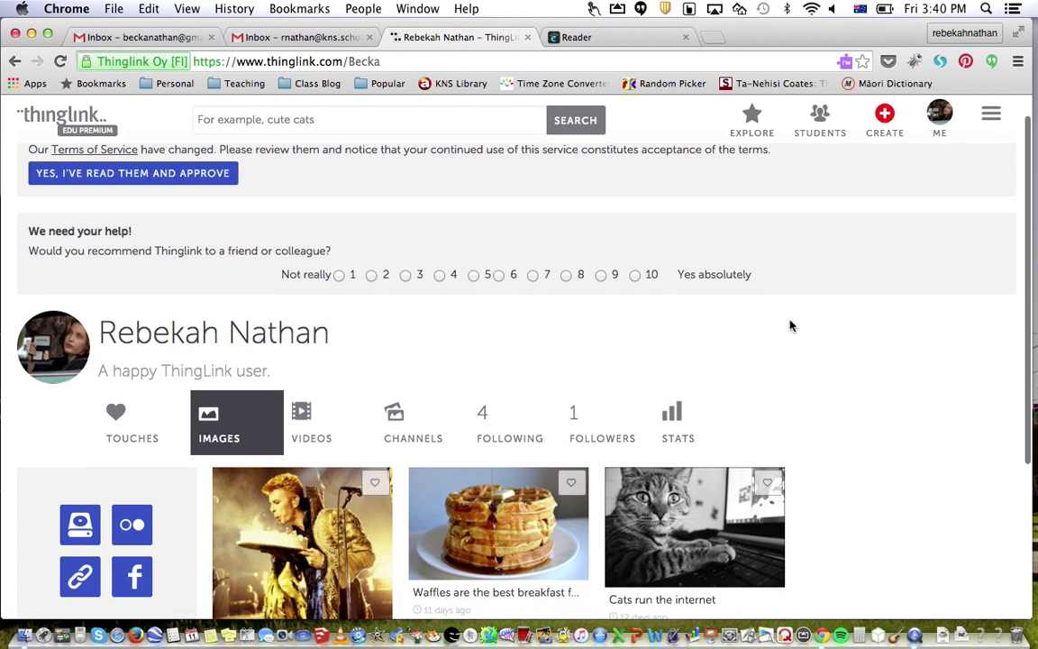
Open the 'Cats run the internet' image from your Images tab and bring up its share options
{"action": "scroll", "coordinate": [790, 323], "scroll_direction": "down", "scroll_amount": 5}
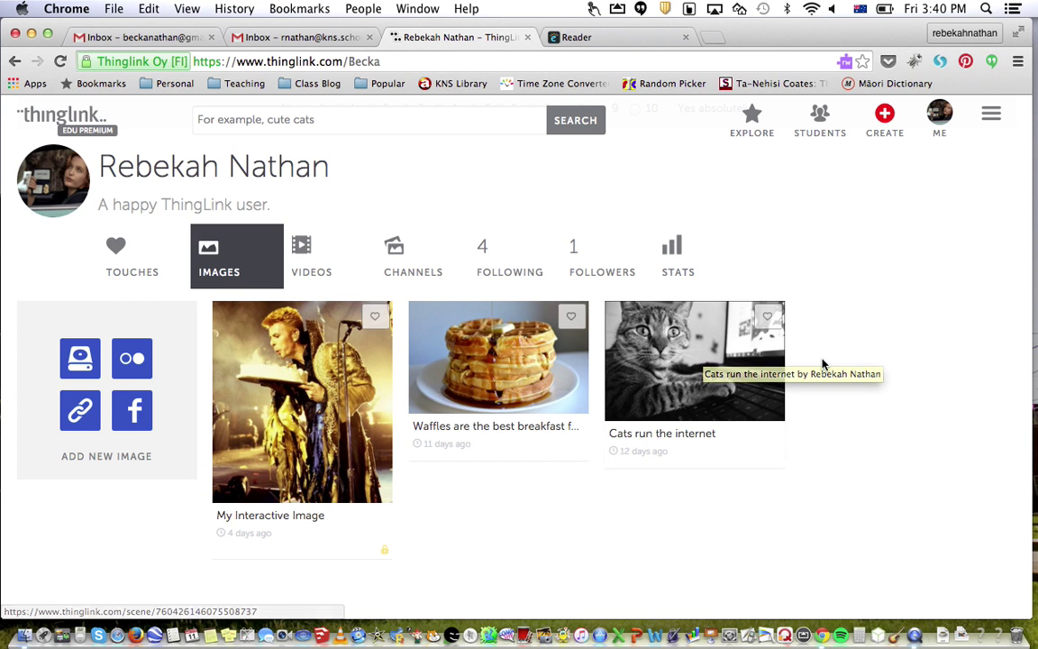
{"action": "left_click", "coordinate": [689, 347]}
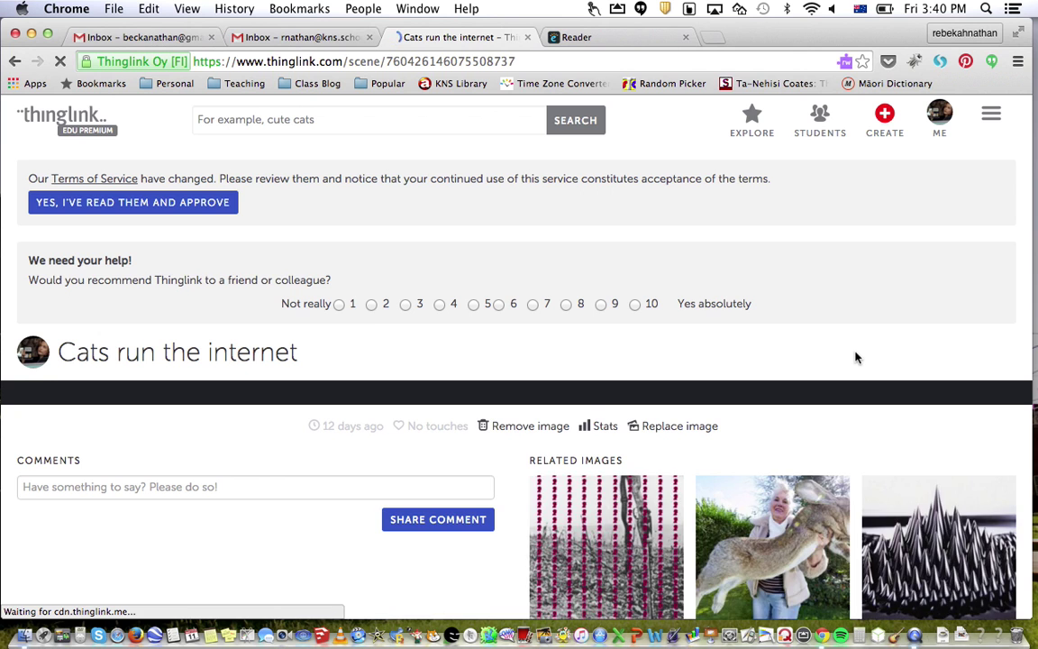
{"action": "scroll", "coordinate": [856, 358], "scroll_direction": "down", "scroll_amount": 3}
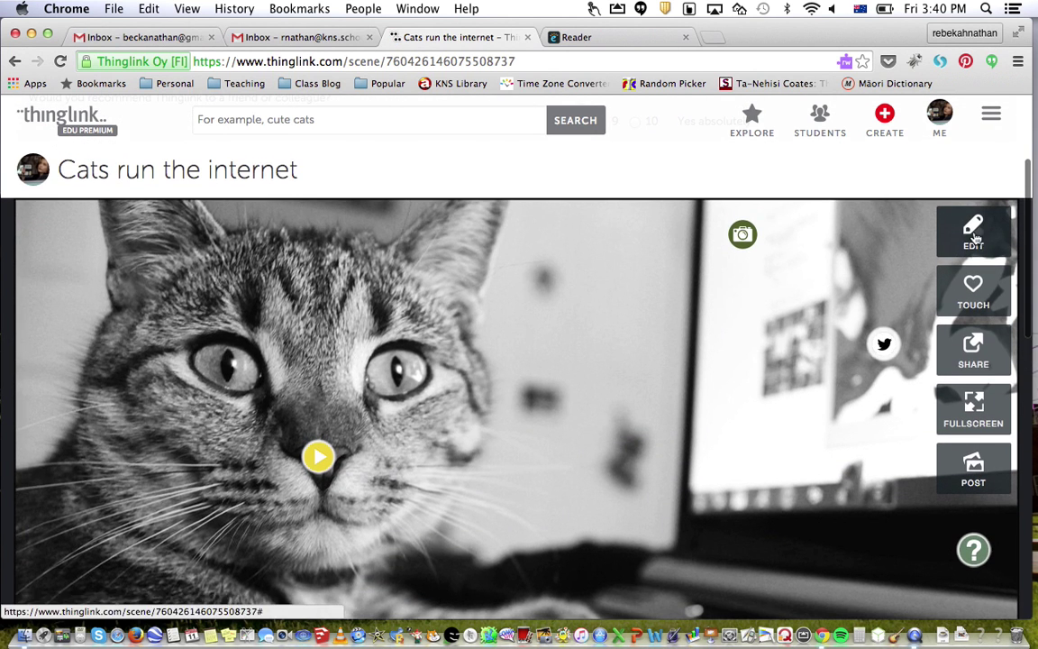
{"action": "scroll", "coordinate": [797, 405], "scroll_direction": "down", "scroll_amount": 2}
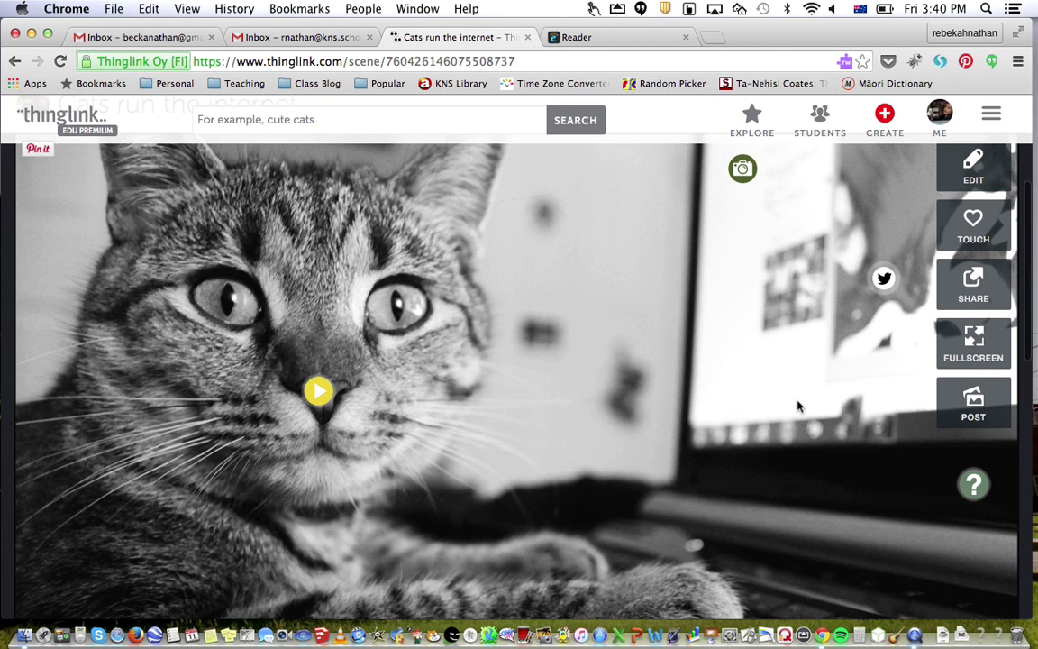
{"action": "left_click", "coordinate": [984, 254]}
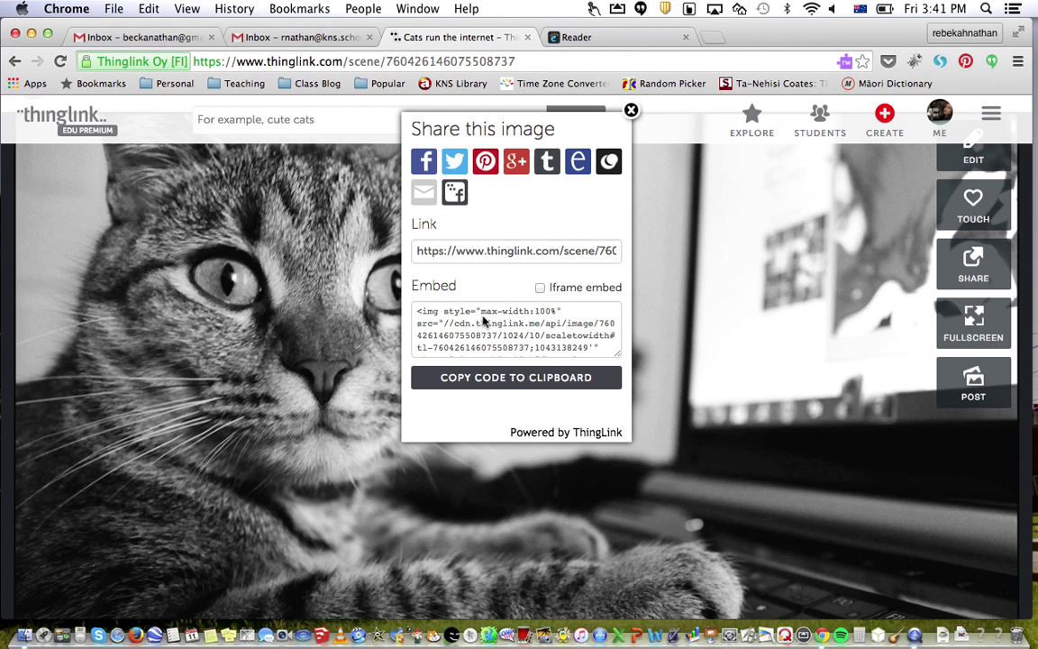
Copy the 'Cats run the internet' embed code and switch to the Edublogs reader
{"action": "left_click", "coordinate": [483, 383]}
{"action": "left_click", "coordinate": [571, 38]}
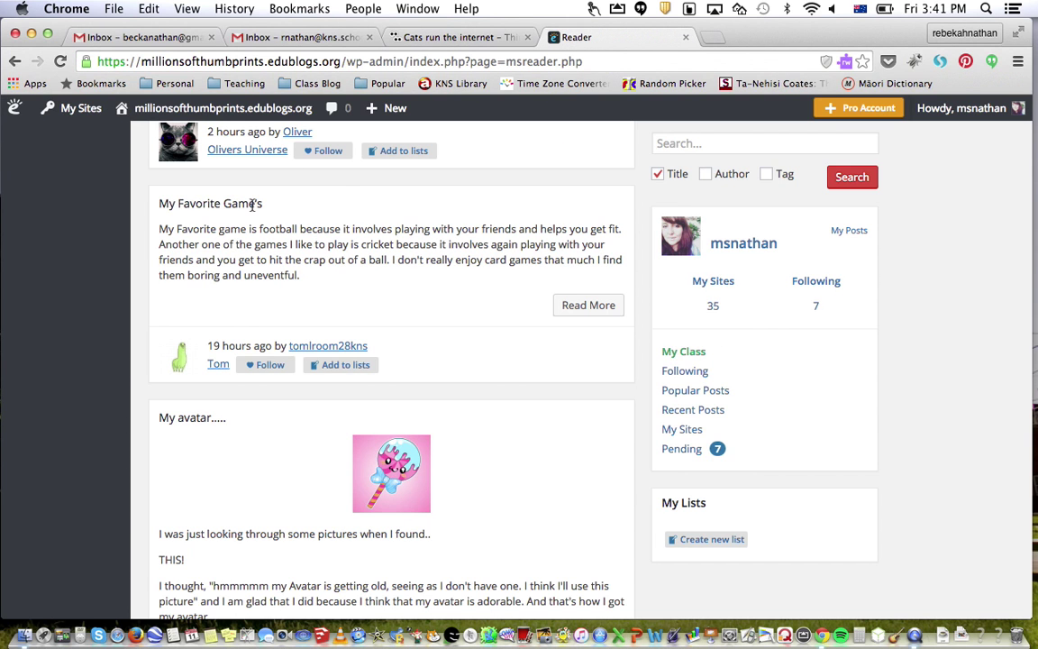
{"action": "mouse_move", "coordinate": [387, 108]}
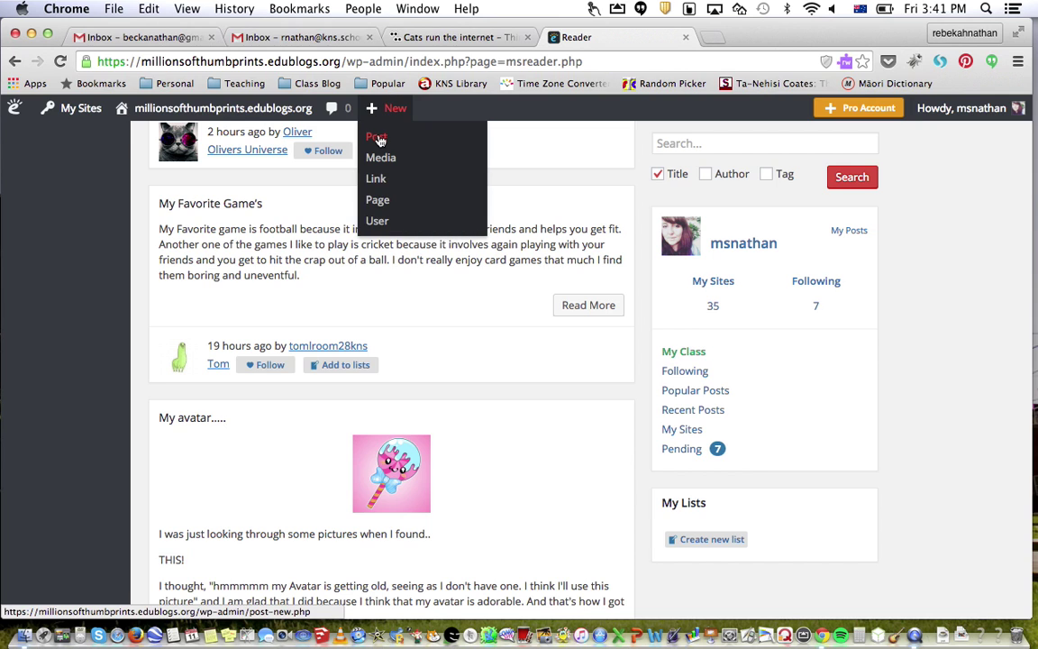
Create a new Edublogs post, try typing 'Typing now.' in the body, then switch to HTML mode
{"action": "left_click", "coordinate": [378, 139]}
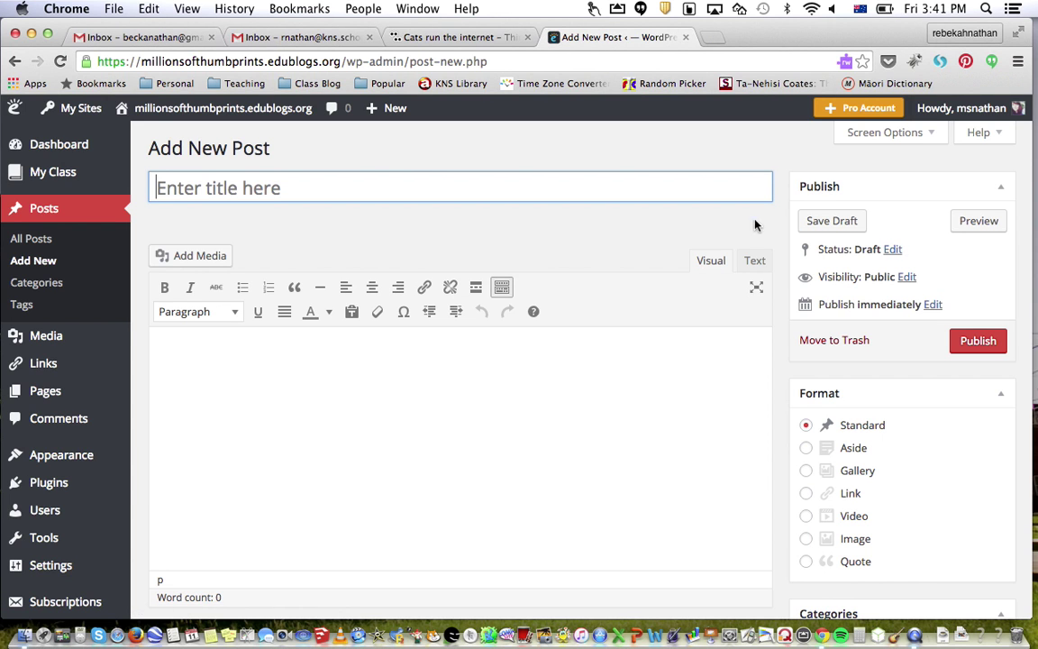
{"action": "scroll", "coordinate": [770, 236], "scroll_direction": "down", "scroll_amount": 1}
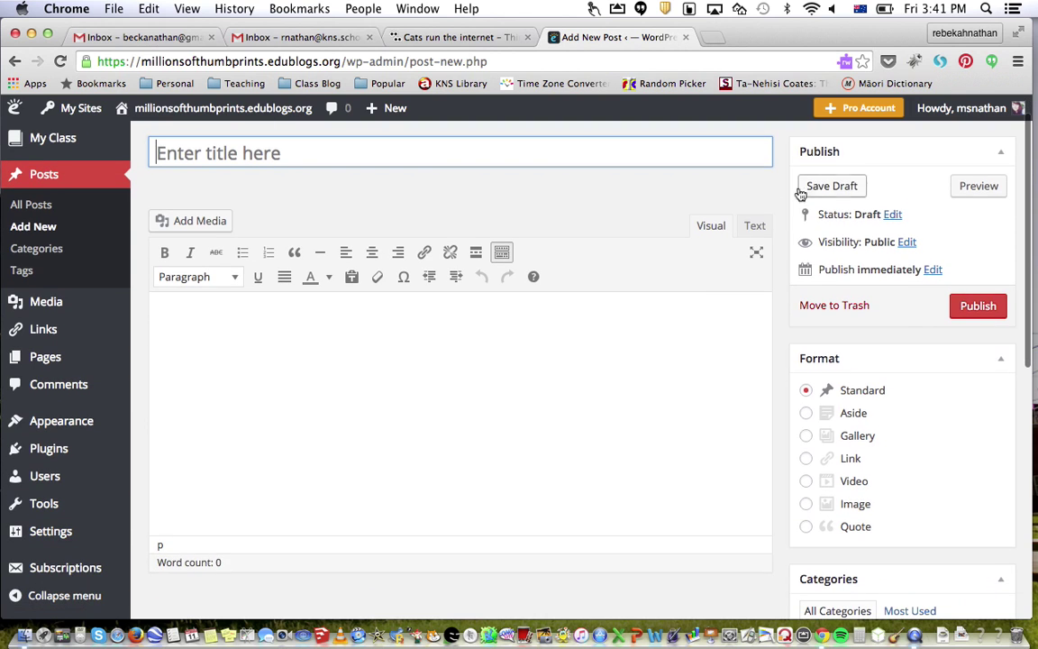
{"action": "left_click", "coordinate": [622, 340]}
{"action": "type", "text": "Typing now."}
{"action": "key", "text": "BackSpace"}
{"action": "key", "text": "BackSpace"}
{"action": "key", "text": "BackSpace"}
{"action": "key", "text": "BackSpace"}
{"action": "key", "text": "BackSpace"}
{"action": "key", "text": "BackSpace"}
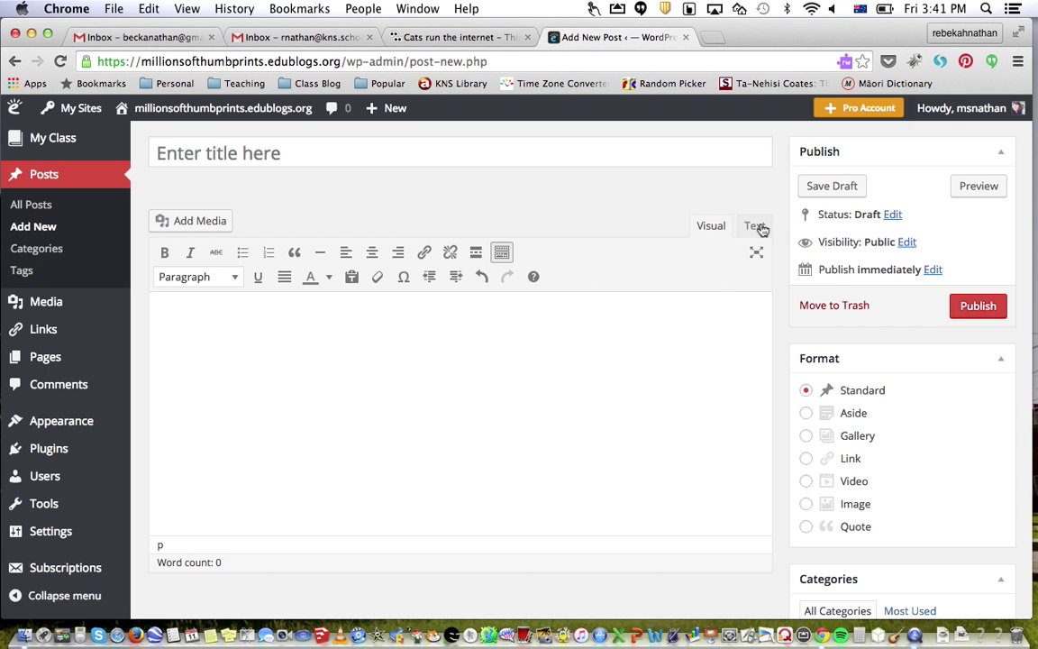
{"action": "left_click", "coordinate": [755, 229]}
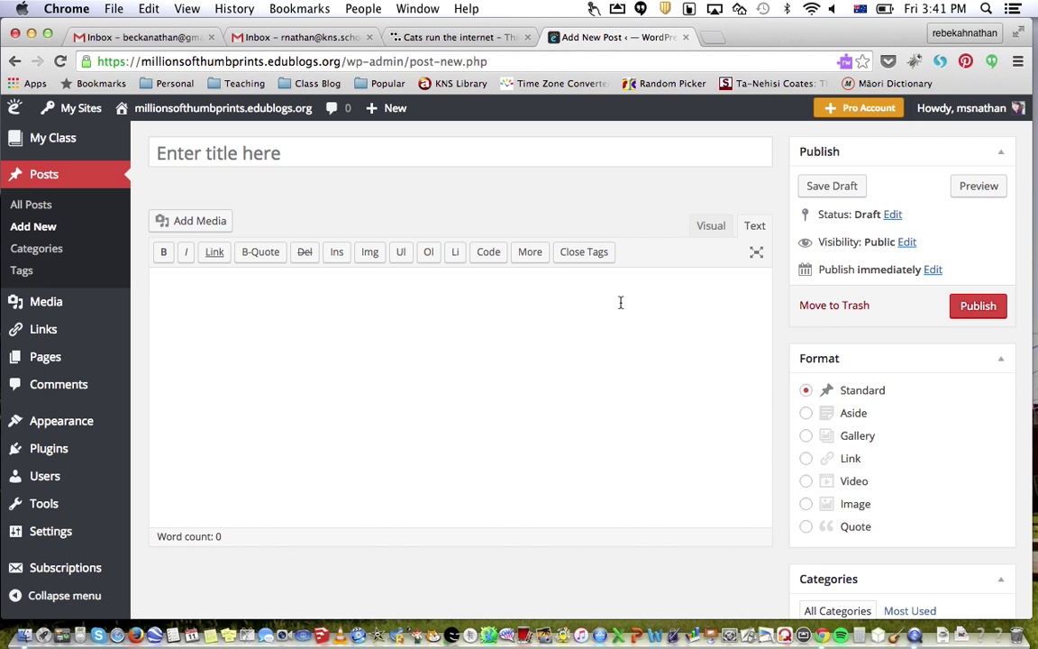
Paste the ThingLink embed code into the post body and return to the Visual view
{"action": "right_click", "coordinate": [619, 308]}
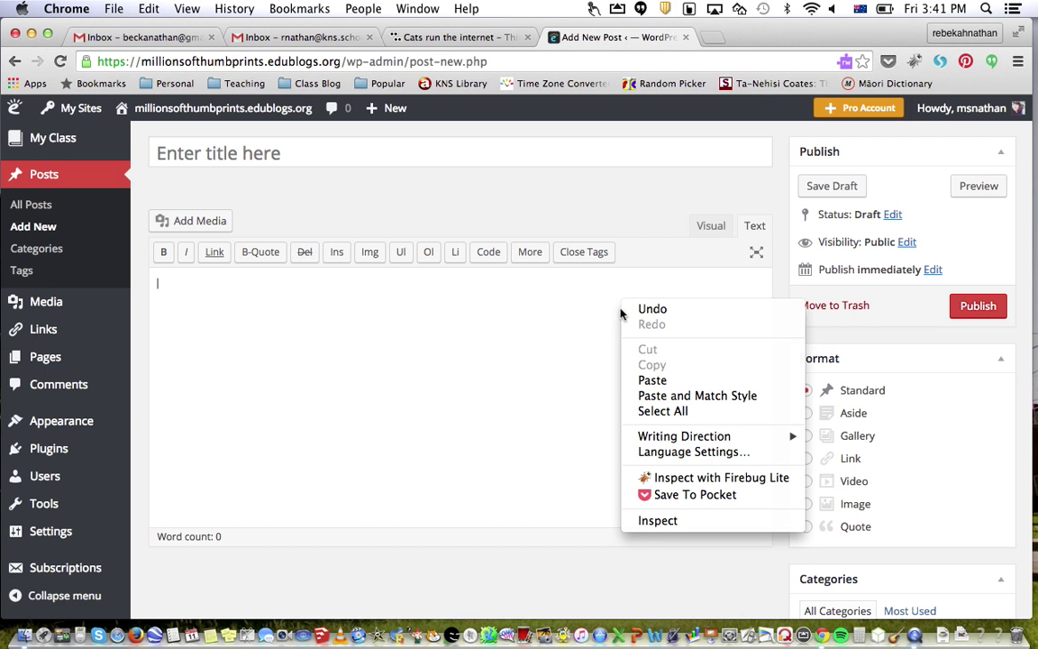
{"action": "left_click", "coordinate": [641, 378]}
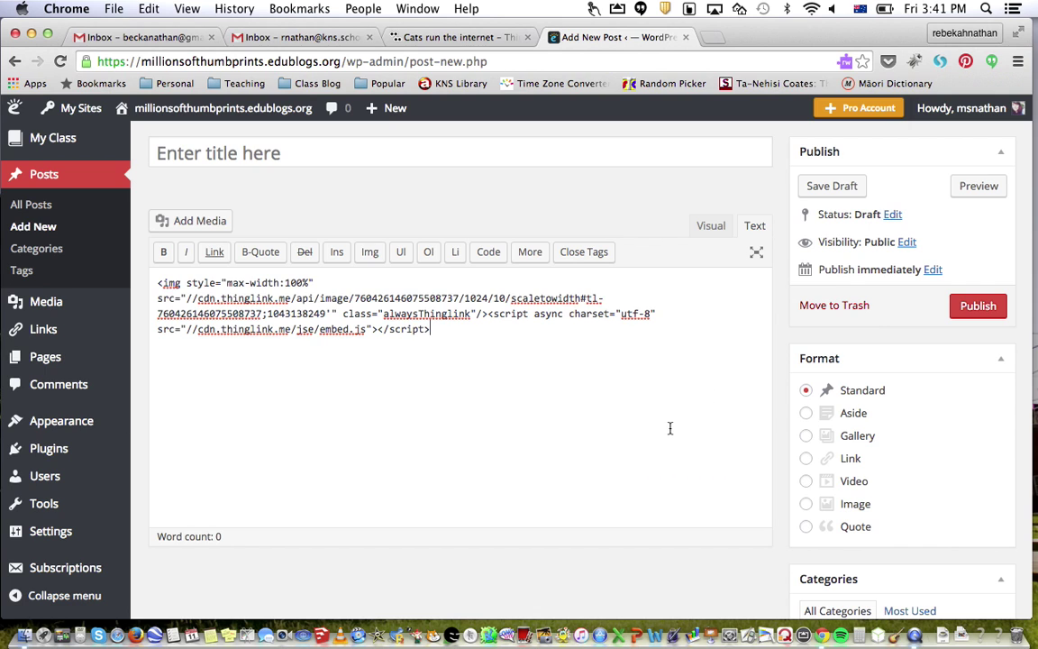
{"action": "left_click", "coordinate": [712, 226]}
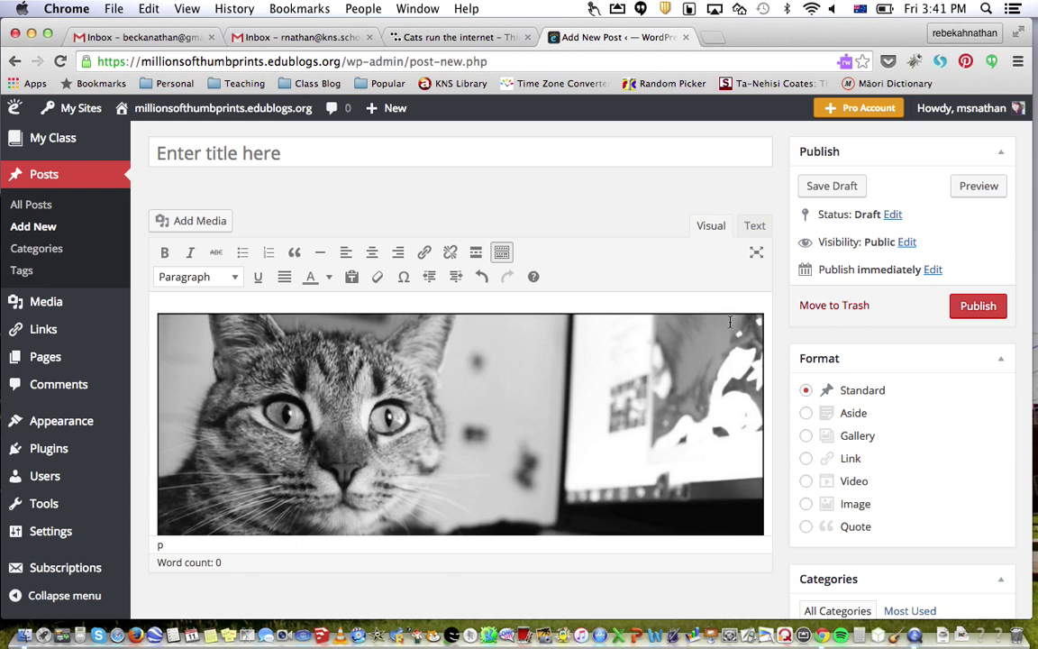
Add 'I have created a Thinglink to persuade you all that cats truly run the internet' above the image
{"action": "scroll", "coordinate": [747, 288], "scroll_direction": "down", "scroll_amount": 1}
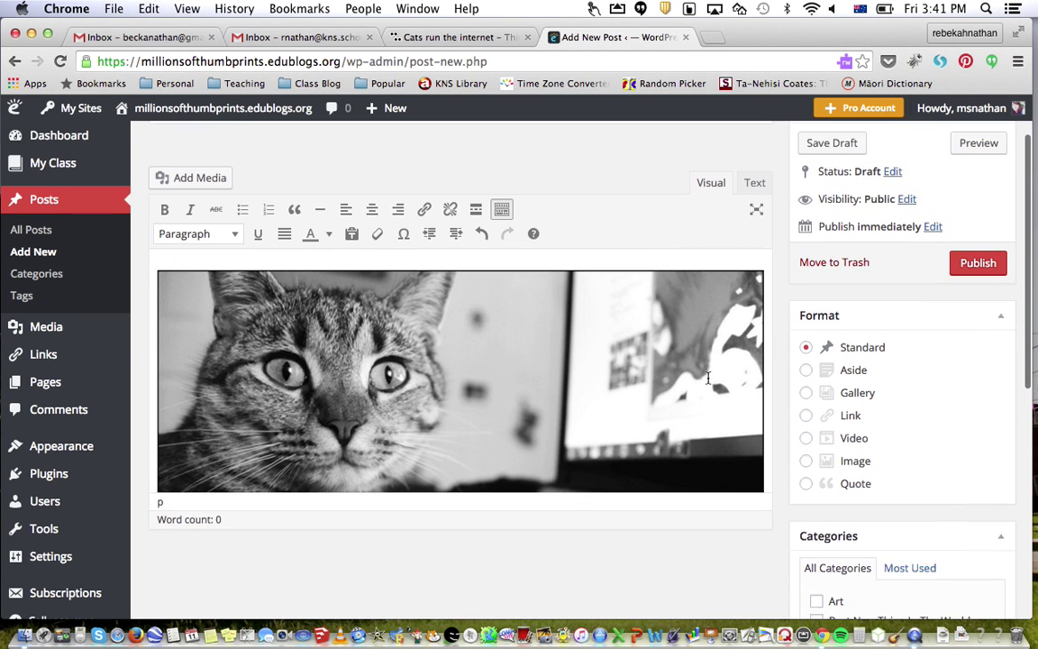
{"action": "scroll", "coordinate": [757, 275], "scroll_direction": "up", "scroll_amount": 1}
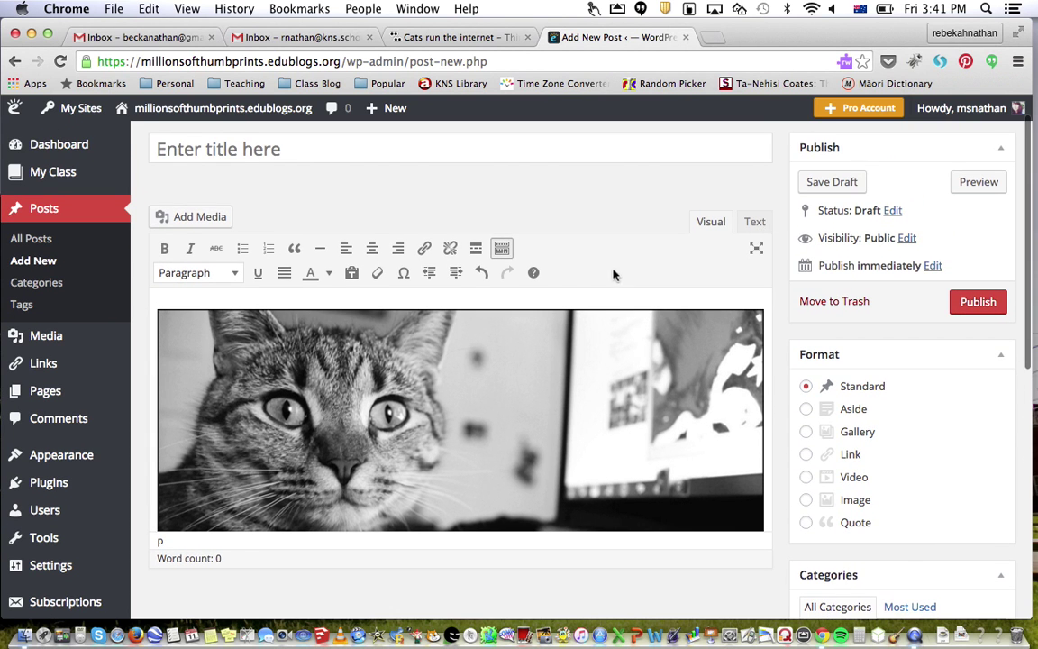
{"action": "left_click", "coordinate": [155, 329]}
{"action": "key", "text": "Return"}
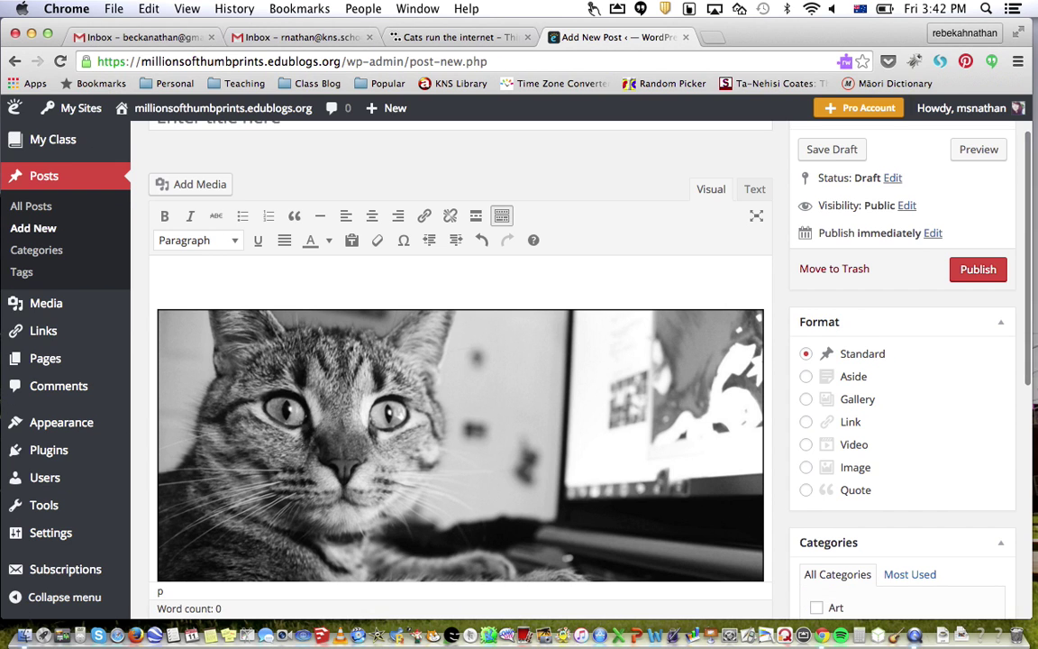
{"action": "left_click", "coordinate": [169, 275]}
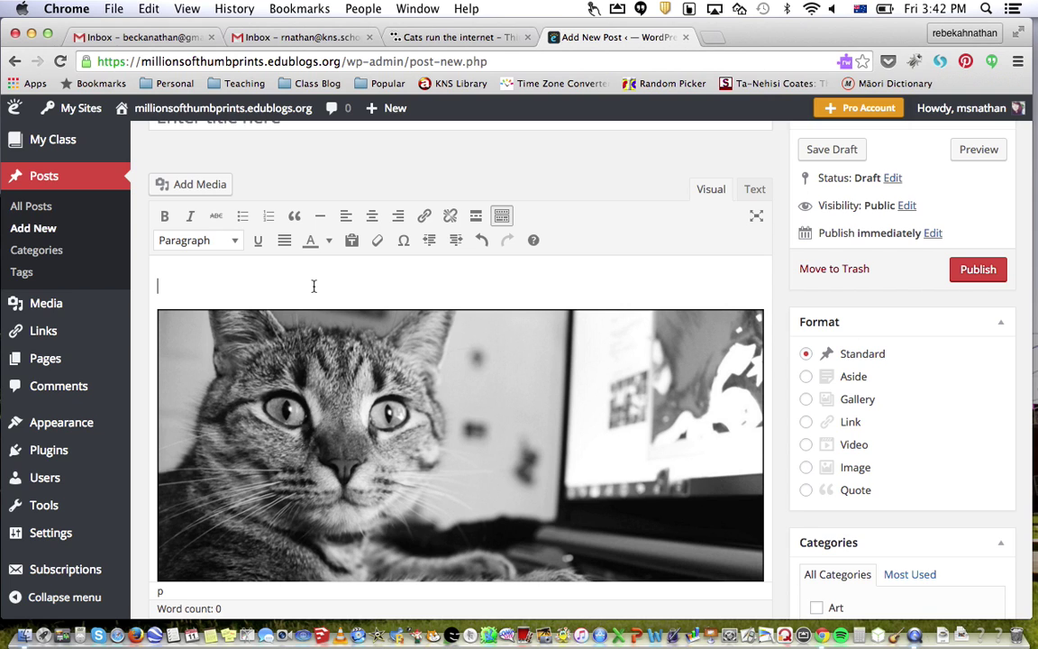
{"action": "type", "text": "I h"}
{"action": "type", "text": "ave created a Thinglink"}
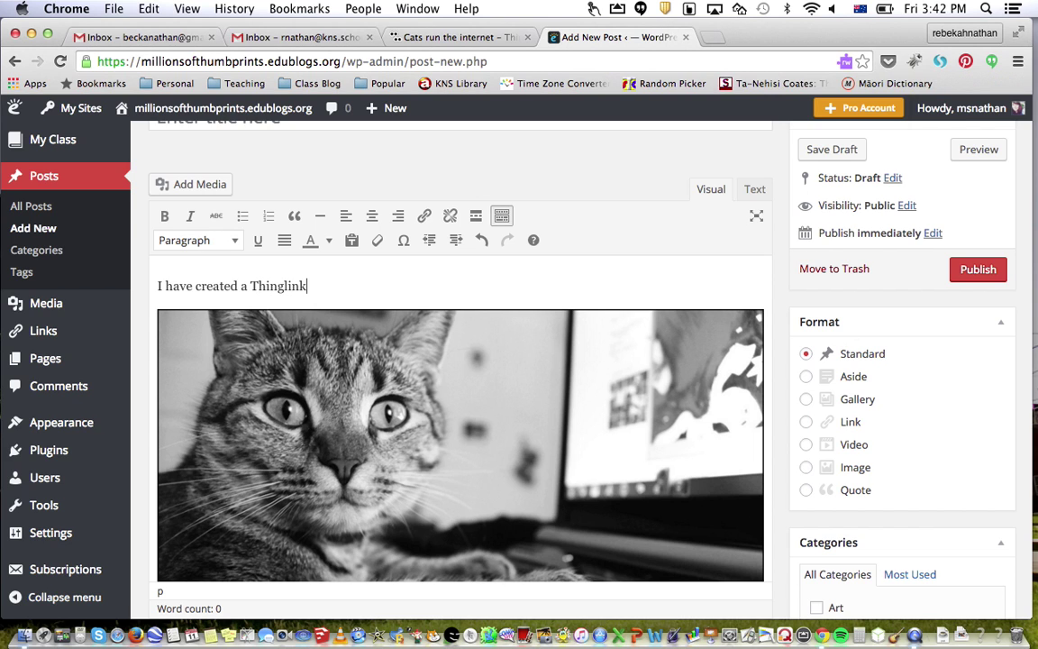
{"action": "type", "text": " to persua"}
{"action": "type", "text": "de you all that ca"}
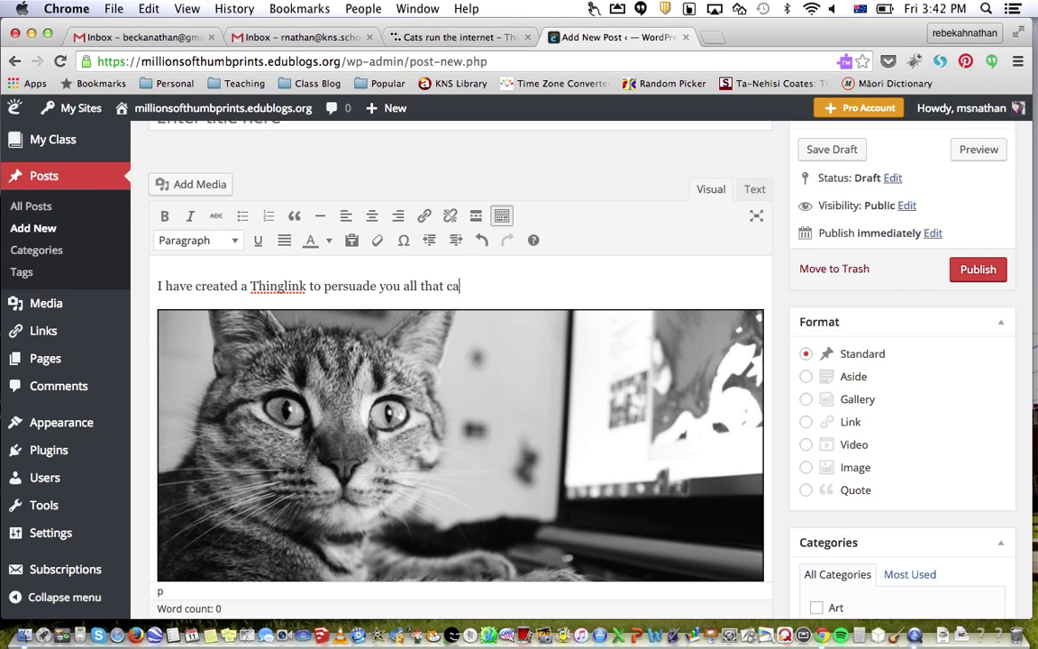
{"action": "type", "text": "ts truly run th"}
{"action": "type", "text": "e internet!"}
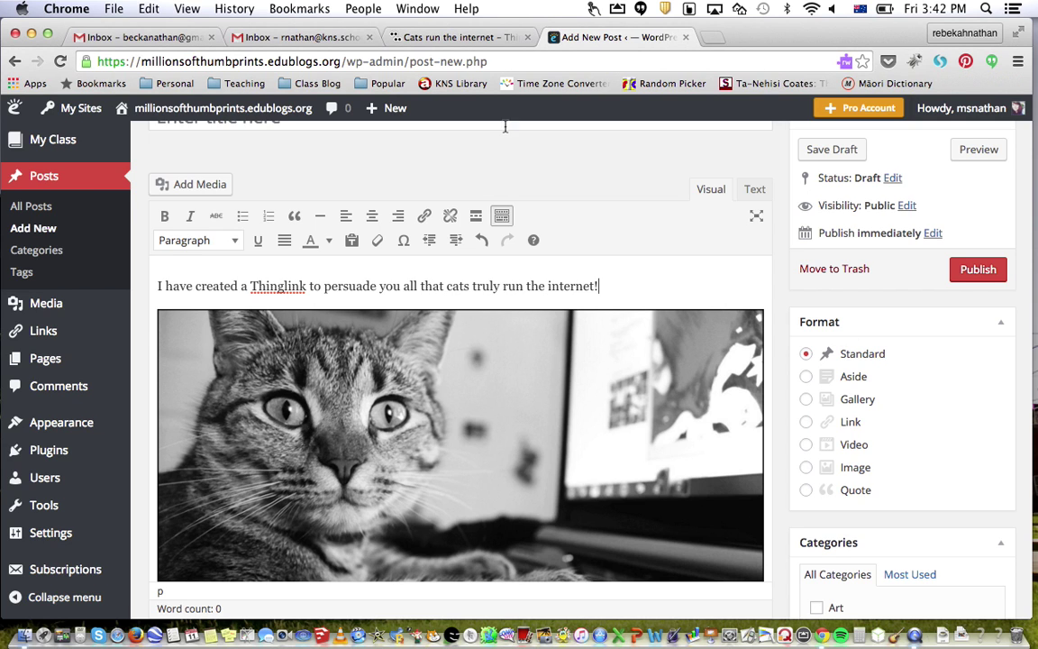
Title the post 'Persuasive Thinglink.', correcting typos along the way
{"action": "scroll", "coordinate": [481, 191], "scroll_direction": "up", "scroll_amount": 2}
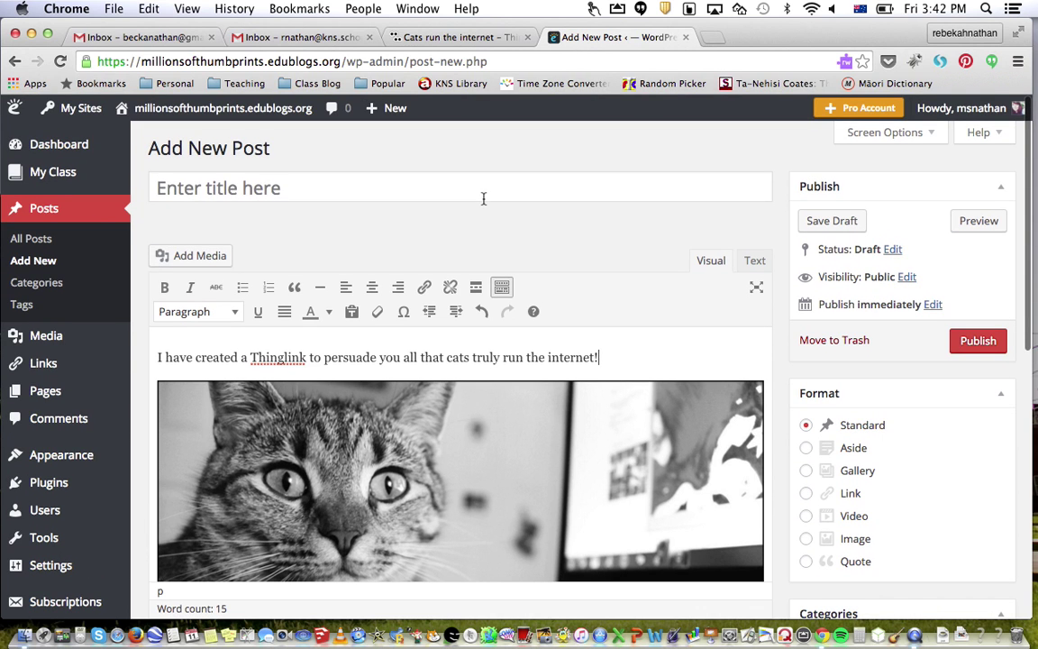
{"action": "left_click", "coordinate": [483, 198]}
{"action": "type", "text": "Persuasive THin"}
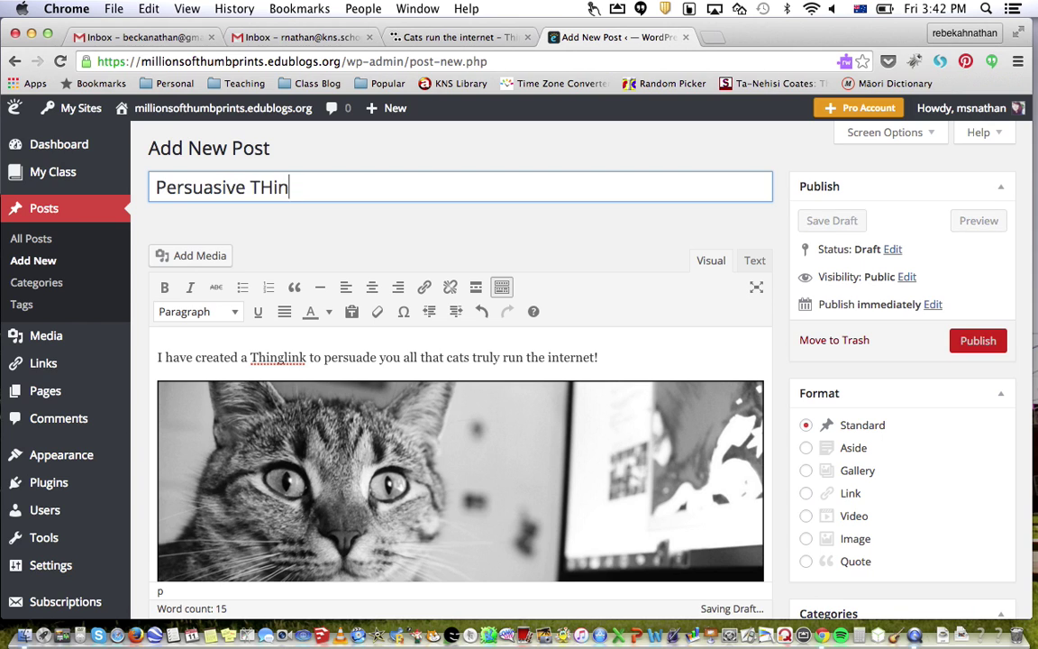
{"action": "type", "text": "g"}
{"action": "key", "text": "BackSpace"}
{"action": "key", "text": "BackSpace"}
{"action": "key", "text": "BackSpace"}
{"action": "type", "text": "hlink"}
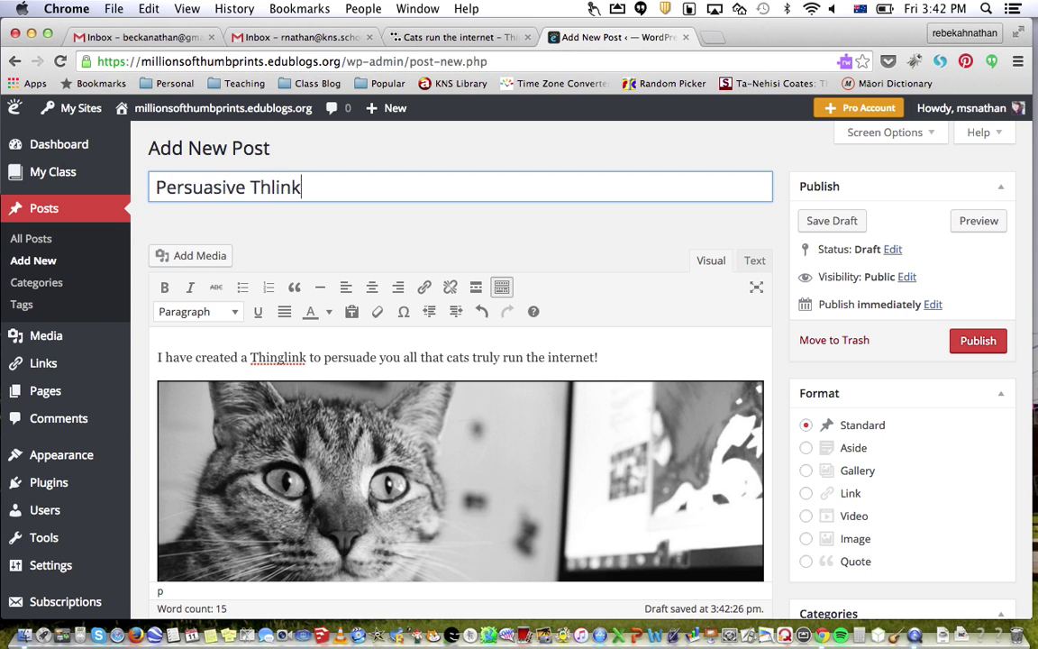
{"action": "key", "text": "BackSpace"}
{"action": "key", "text": "BackSpace"}
{"action": "key", "text": "BackSpace"}
{"action": "key", "text": "BackSpace"}
{"action": "type", "text": "inglink"}
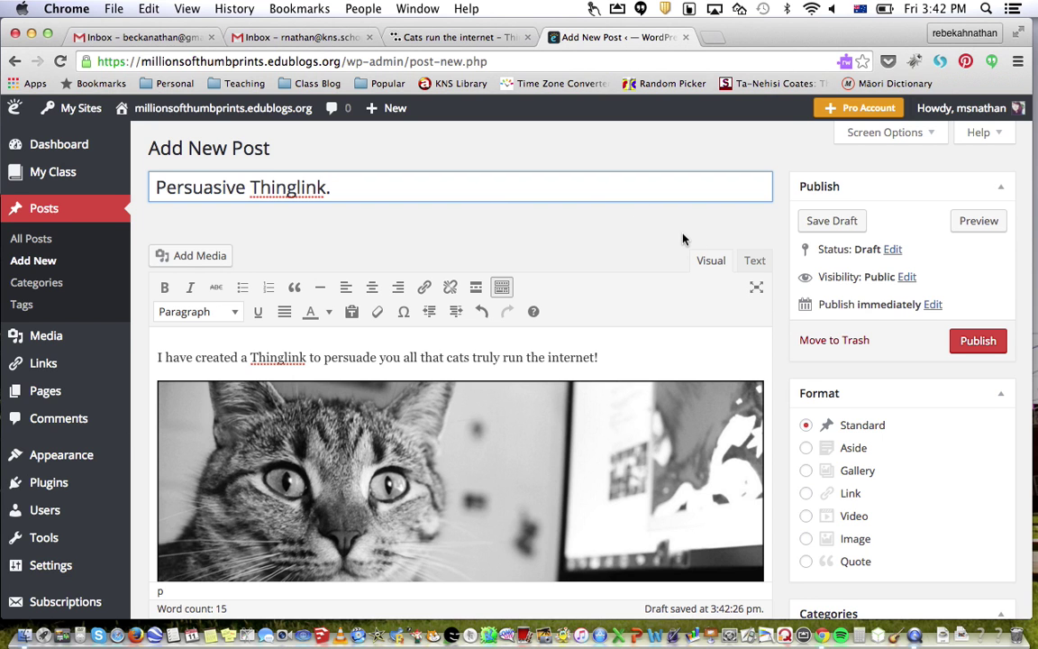
Publish the 'Persuasive Thinglink.' post
{"action": "scroll", "coordinate": [683, 239], "scroll_direction": "down", "scroll_amount": 3}
{"action": "scroll", "coordinate": [682, 239], "scroll_direction": "up", "scroll_amount": 2}
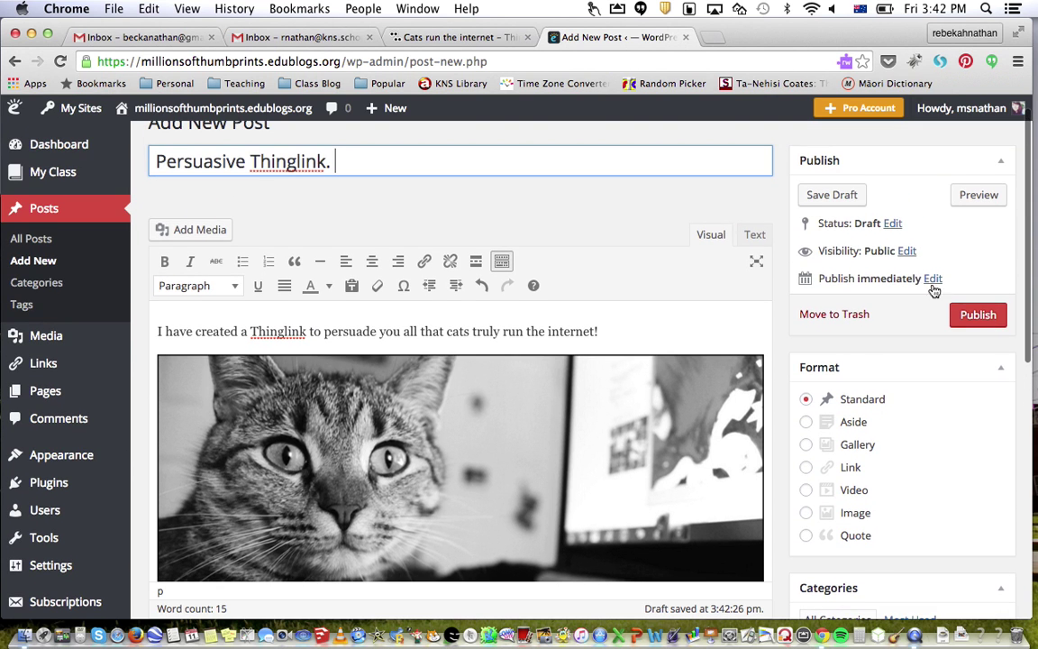
{"action": "left_click", "coordinate": [983, 313]}
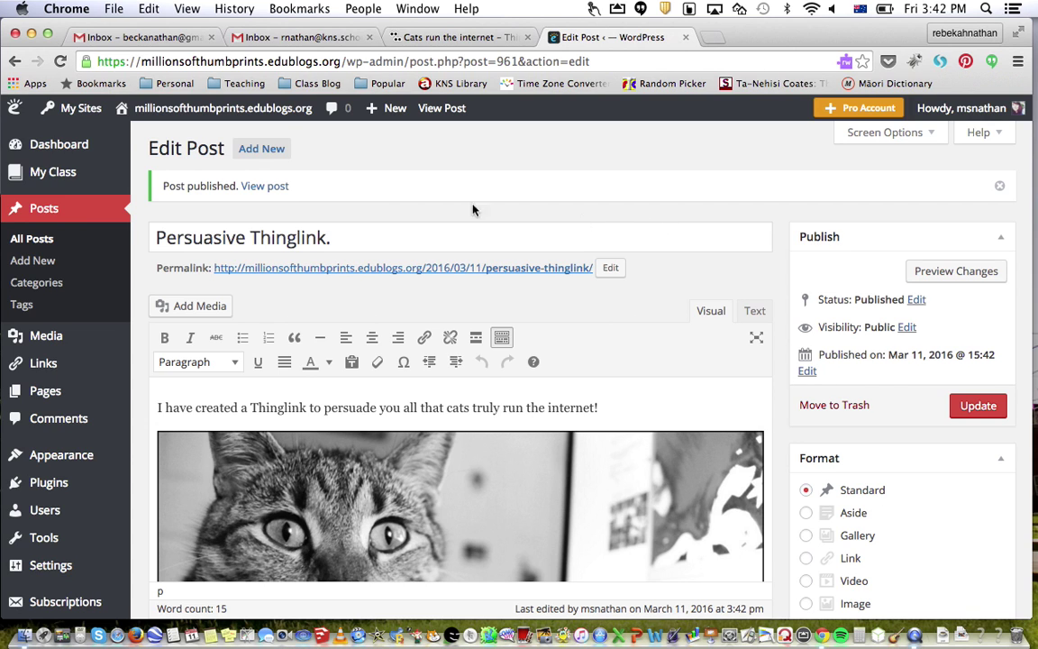
View the published 'Persuasive Thinglink.' post on the live blog
{"action": "left_click", "coordinate": [264, 186]}
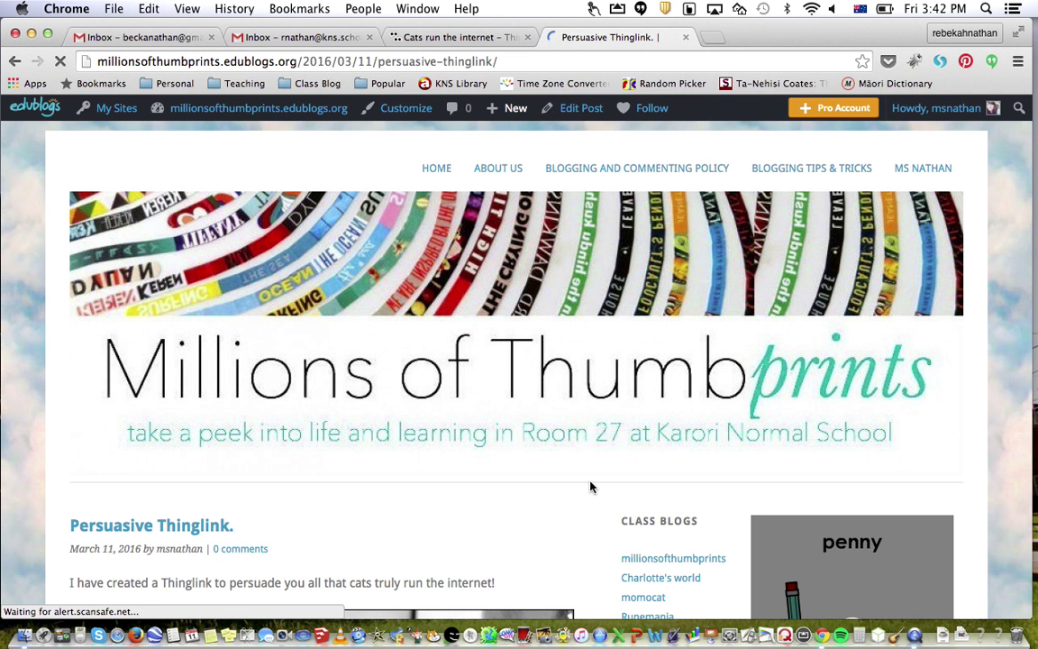
Scroll the live post down to the embedded interactive ThingLink cat image
{"action": "scroll", "coordinate": [590, 486], "scroll_direction": "down", "scroll_amount": 5}
{"action": "scroll", "coordinate": [590, 486], "scroll_direction": "down", "scroll_amount": 5}
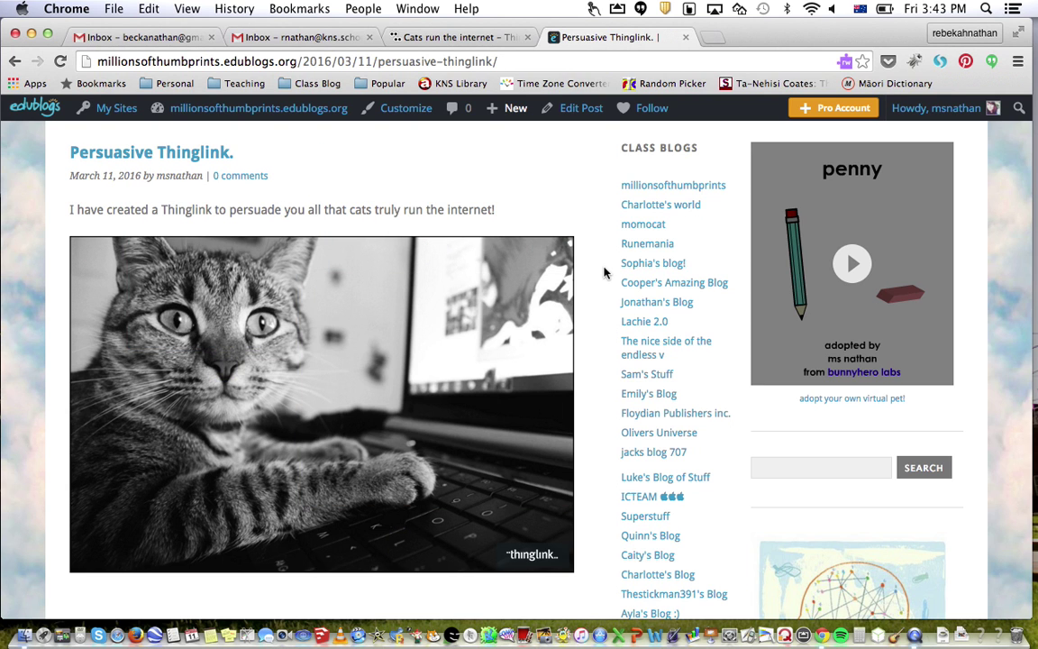
{"action": "scroll", "coordinate": [604, 272], "scroll_direction": "down", "scroll_amount": 2}
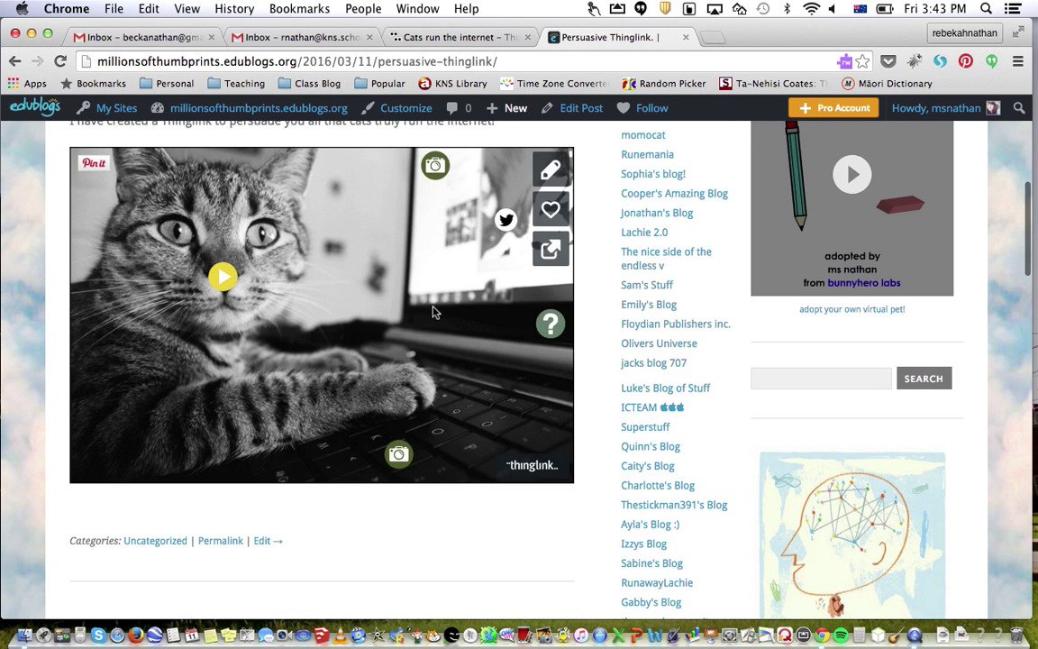